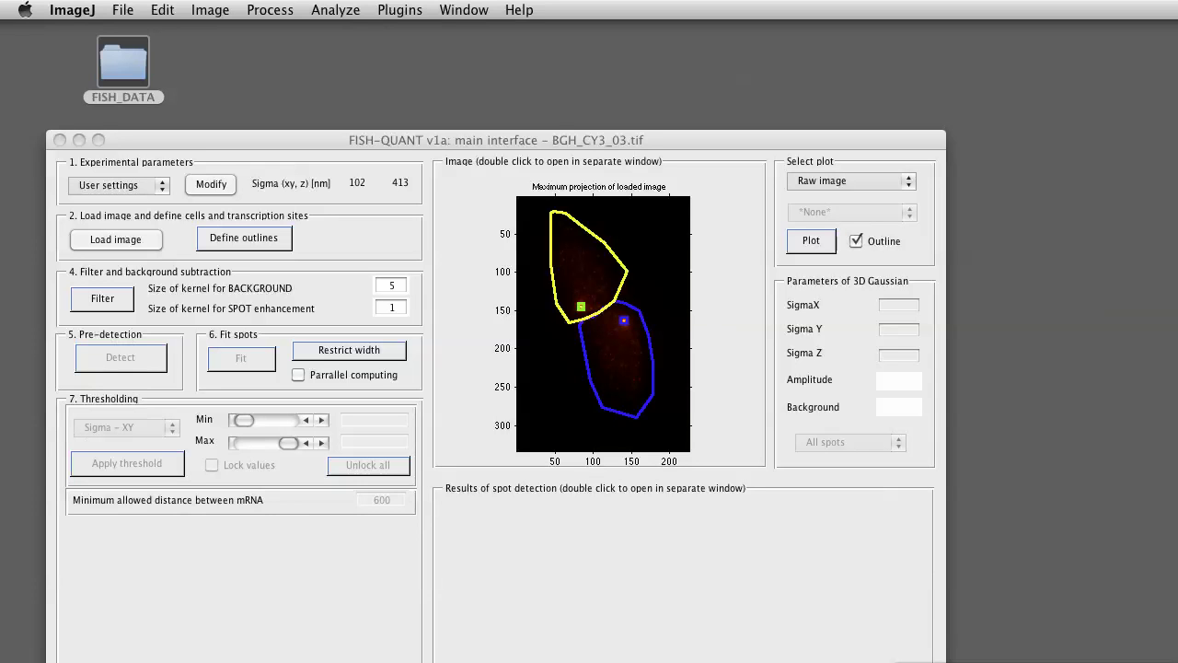
- Look at the contents of the results_nascent folder inside FISH_DATA, widening the column to read the full file names
double_click(123, 62)
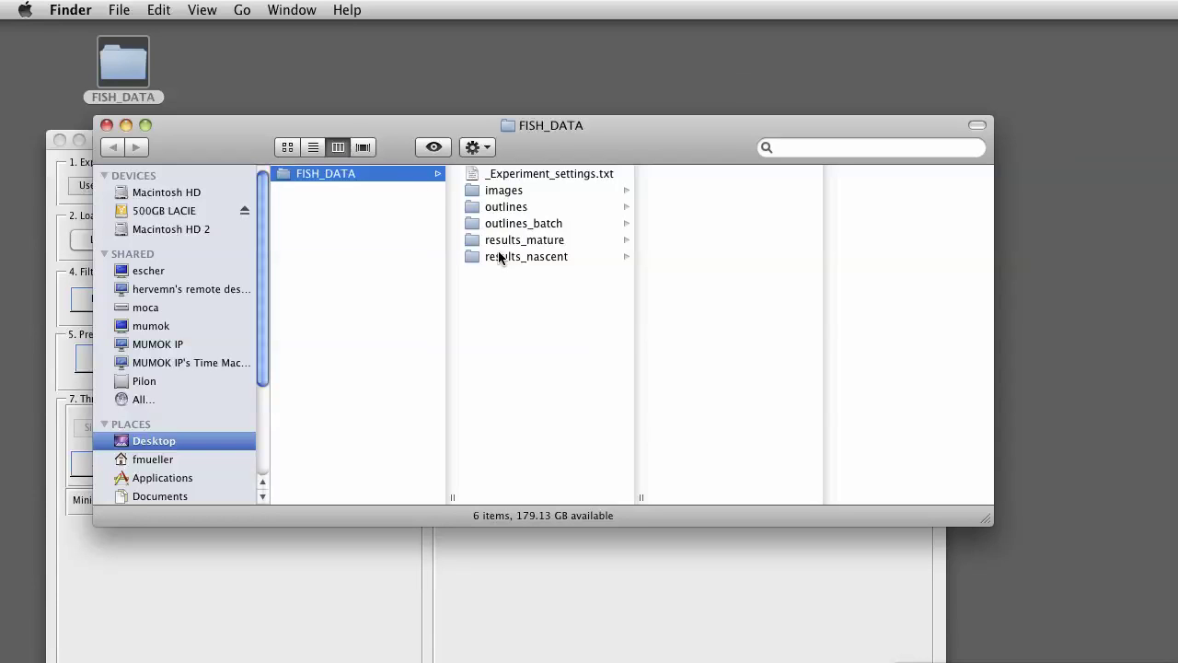
left_click(512, 259)
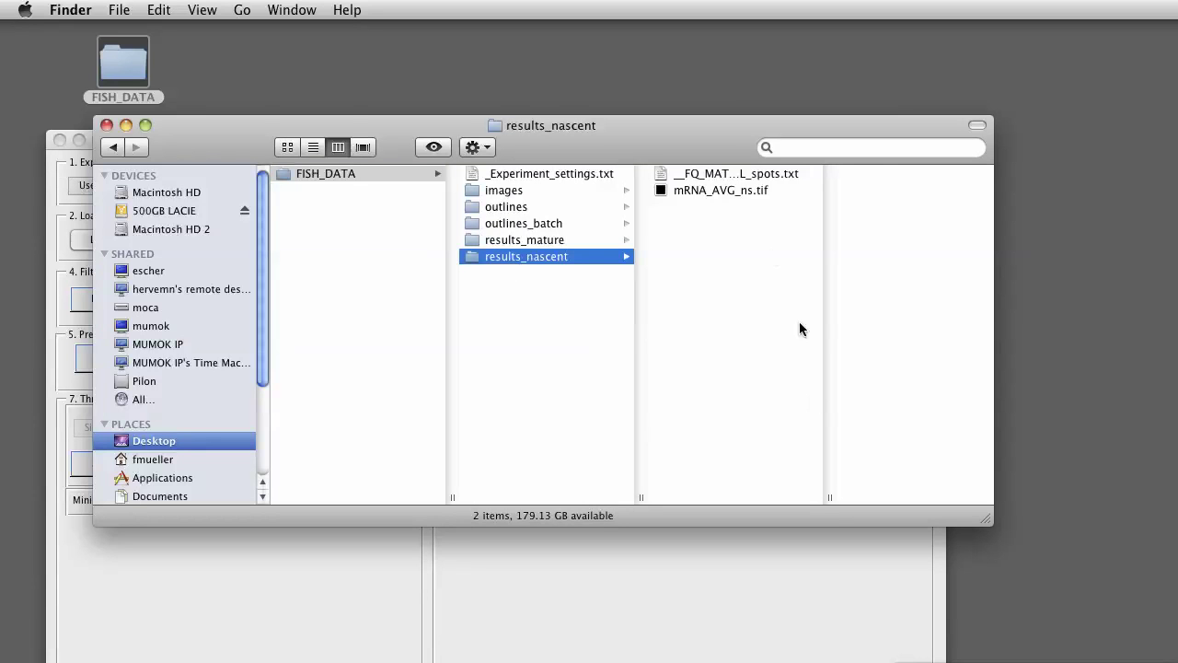
left_click_drag(828, 497, 918, 487)
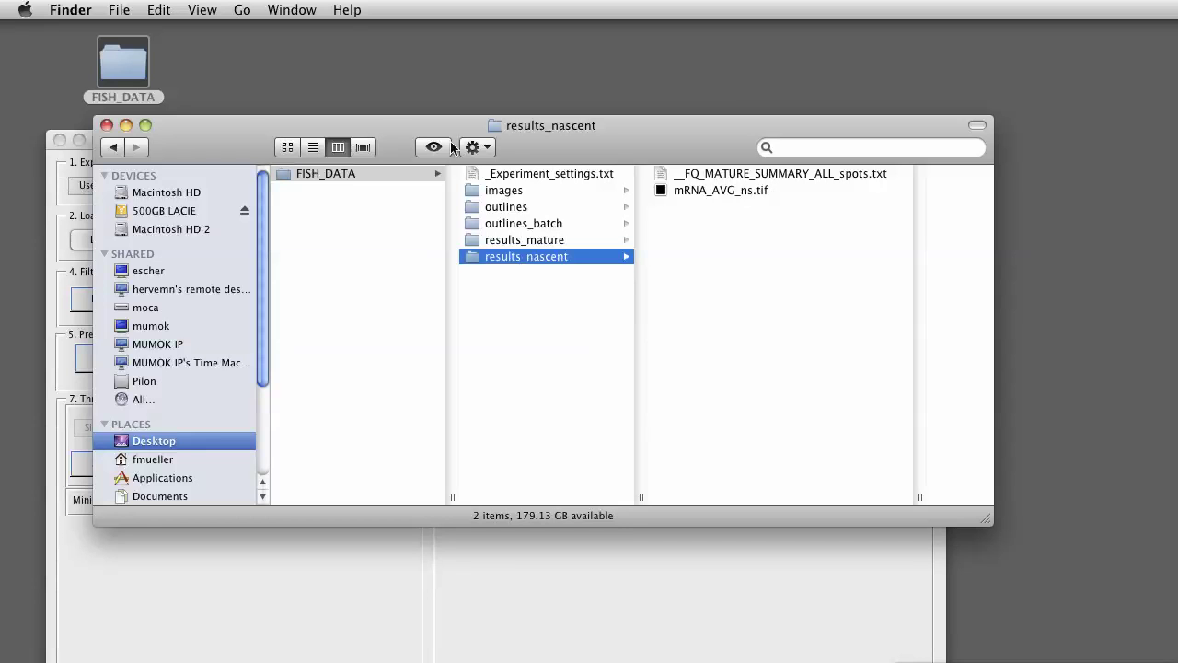
left_click(107, 126)
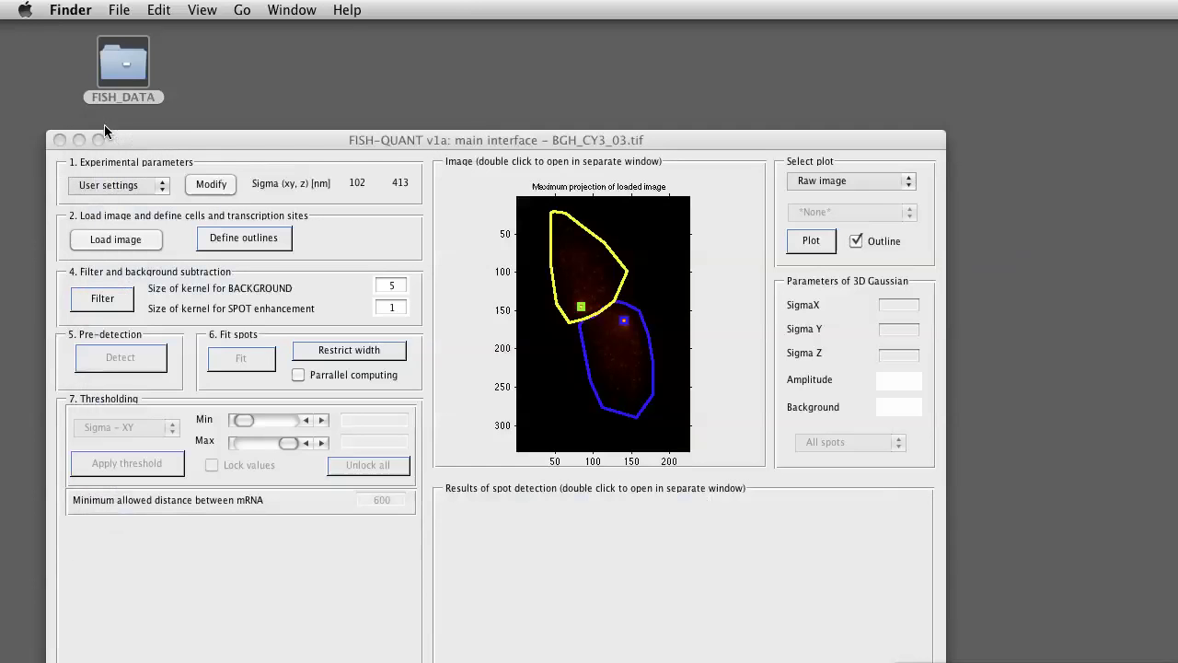
- Switch to FISH-QUANT and set its folder for results to results_nascent inside FISH_DATA
left_click(401, 148)
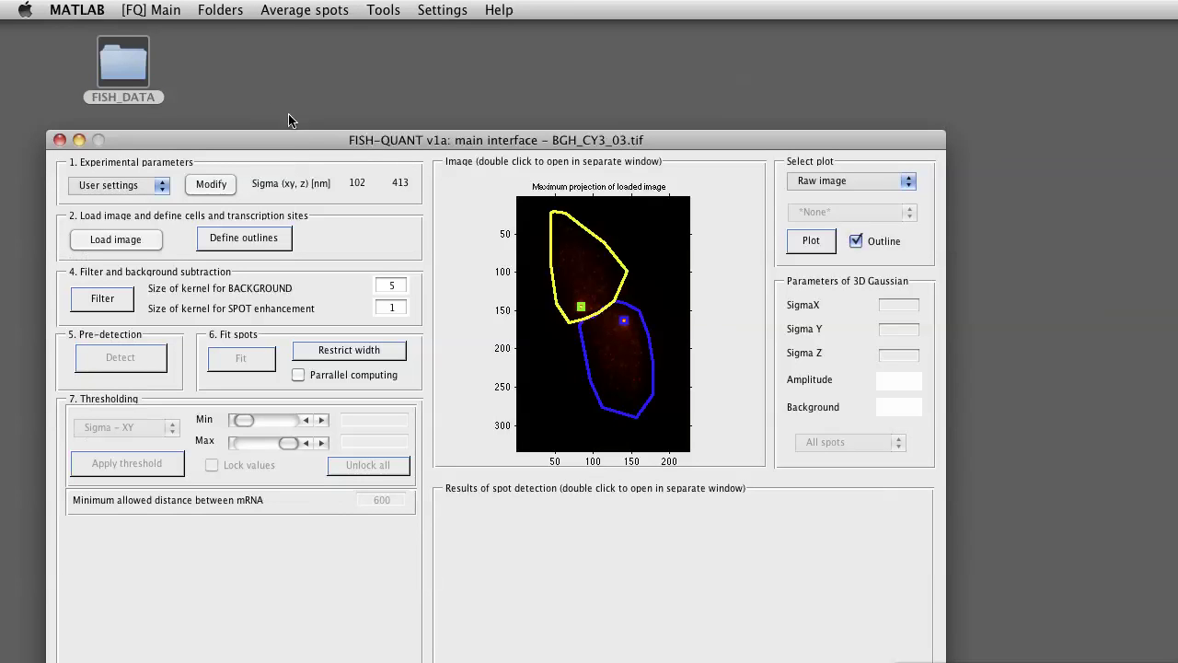
left_click(221, 11)
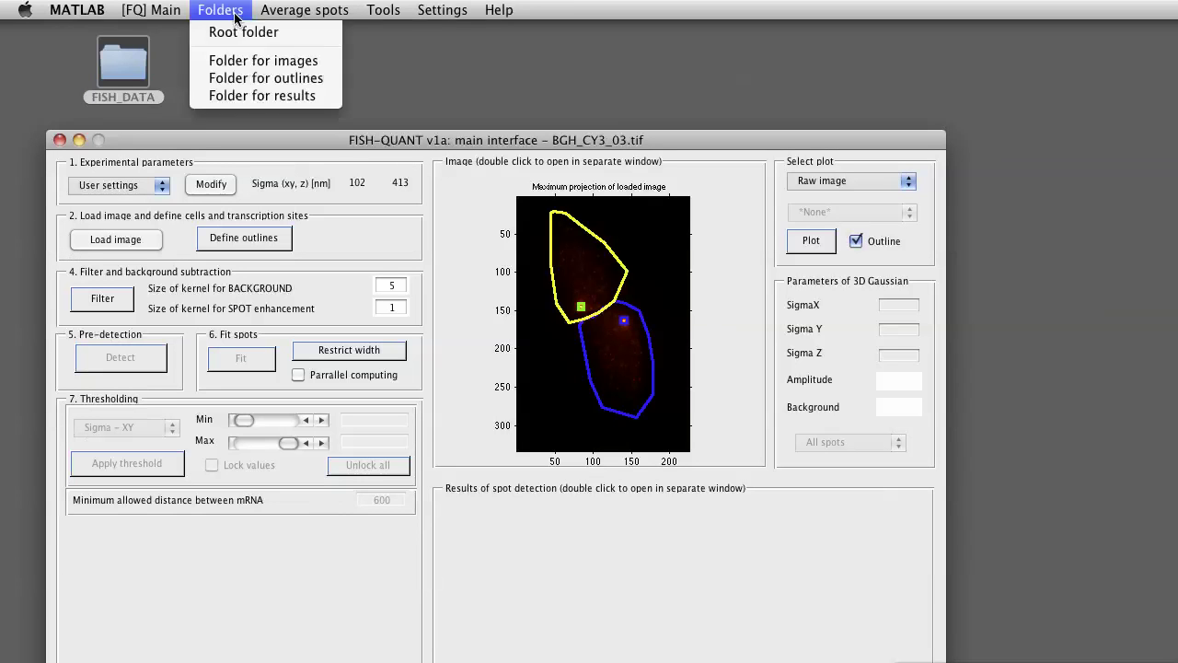
left_click(251, 96)
left_click(805, 193)
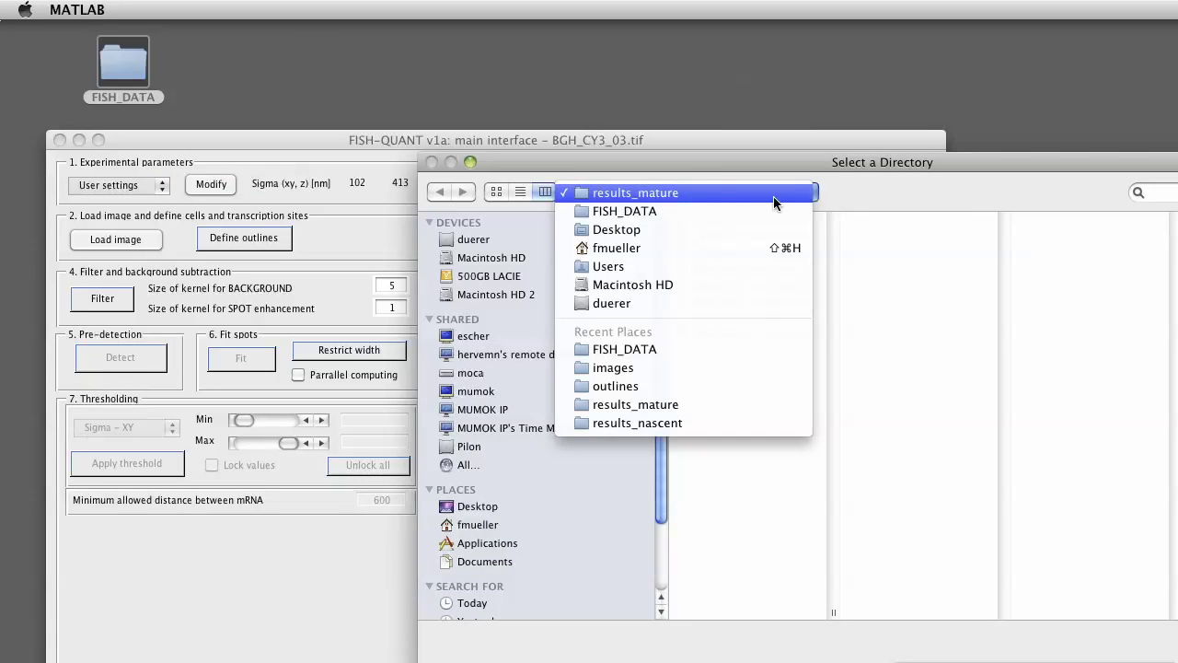
left_click(690, 212)
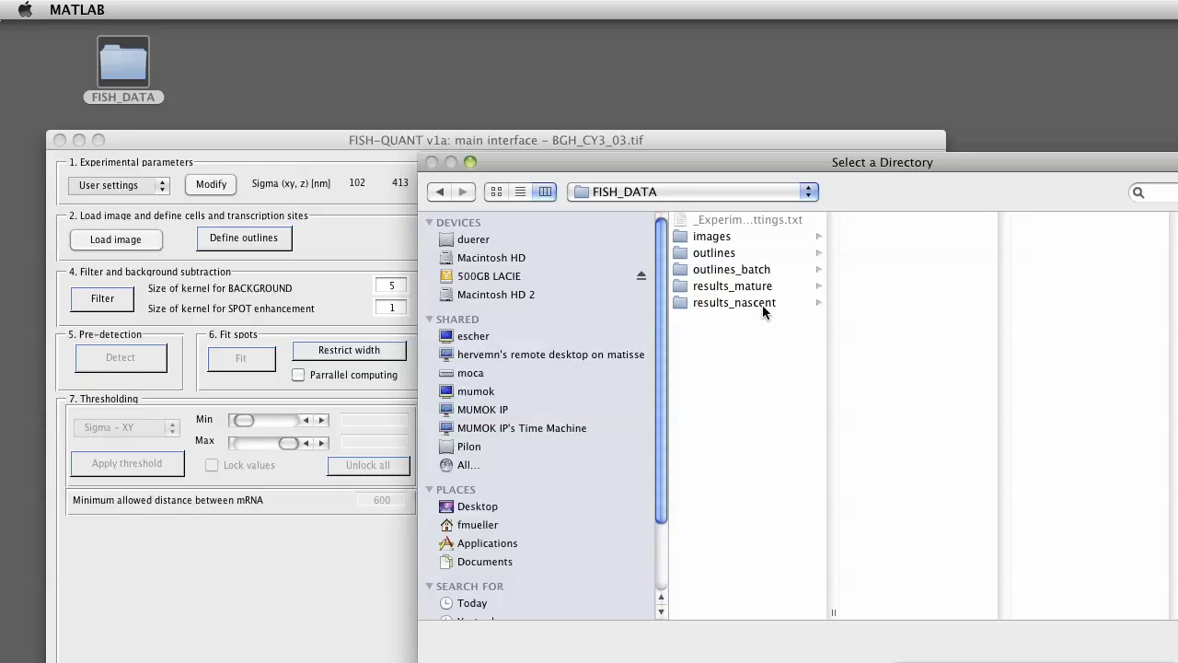
left_click(763, 307)
left_click_drag(782, 163, 452, 115)
left_click(965, 593)
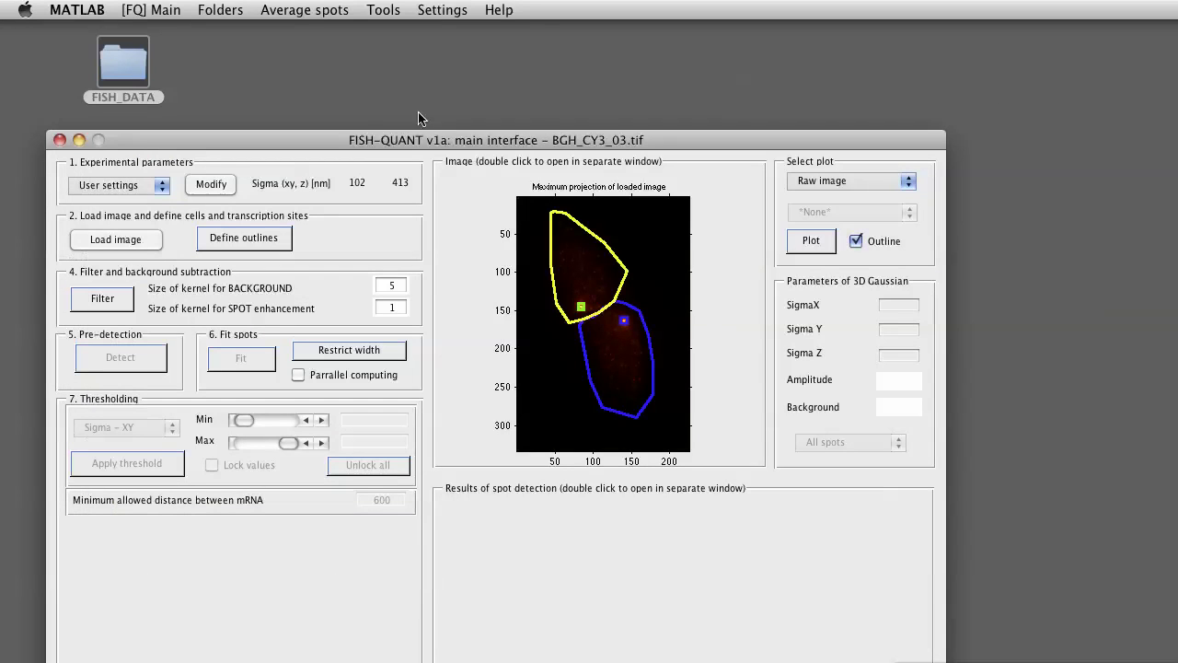
- Open the TxSite quantification tool for the loaded image and move its window fully into view
left_click(385, 10)
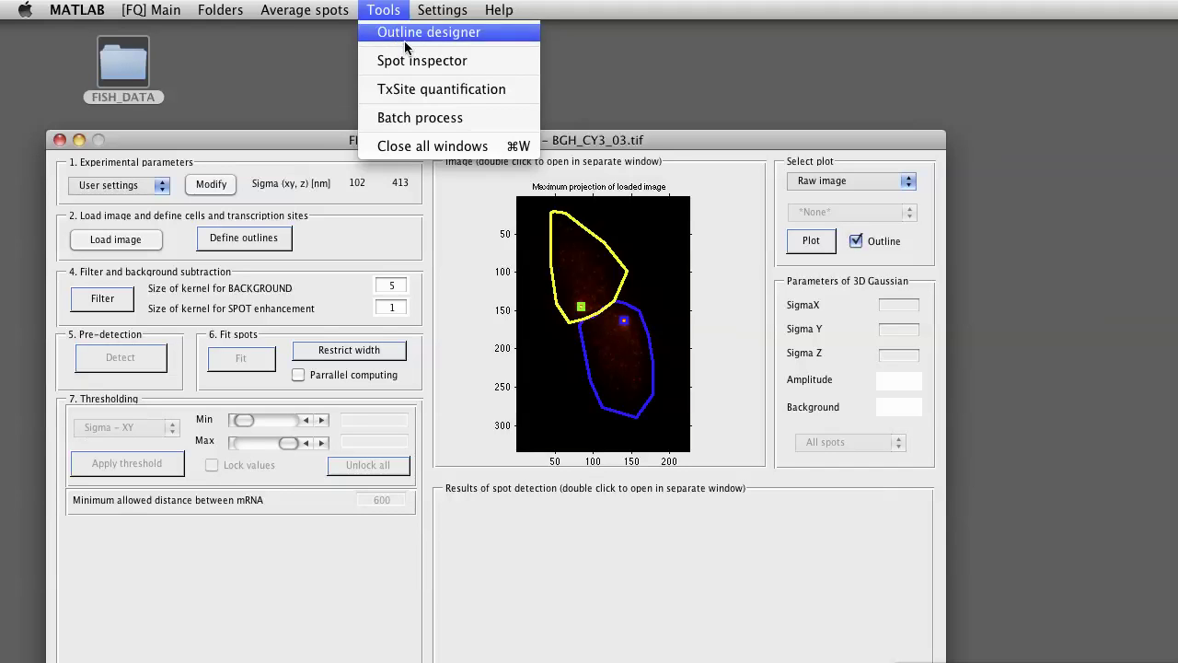
left_click(451, 96)
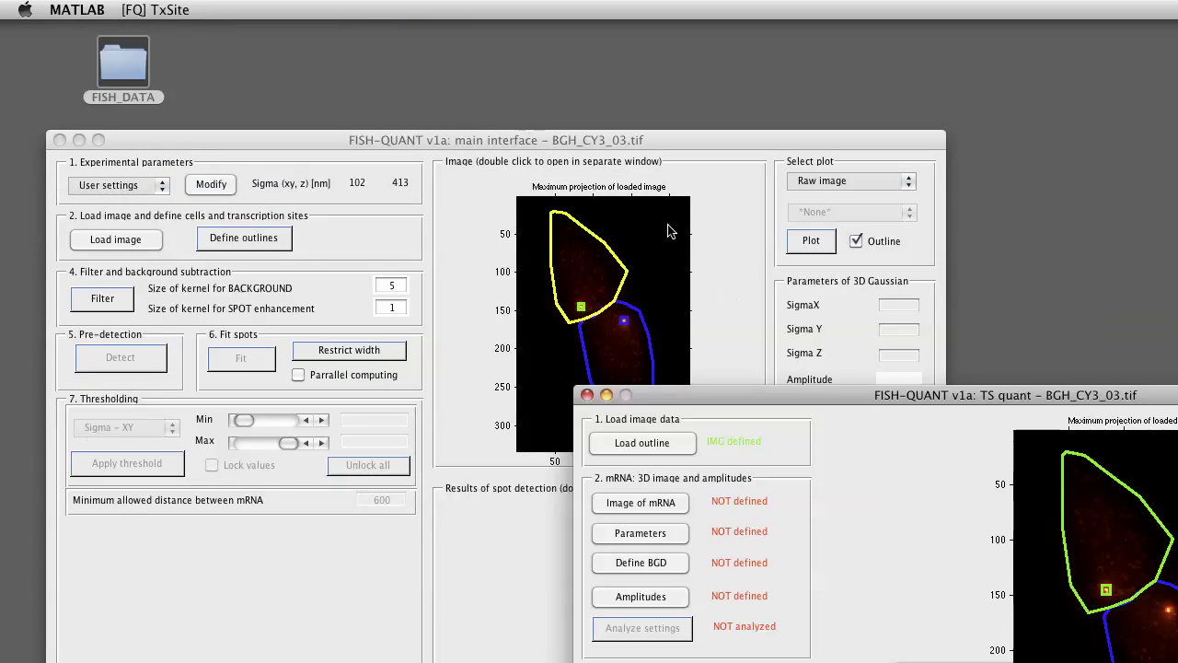
left_click_drag(799, 396, 406, 61)
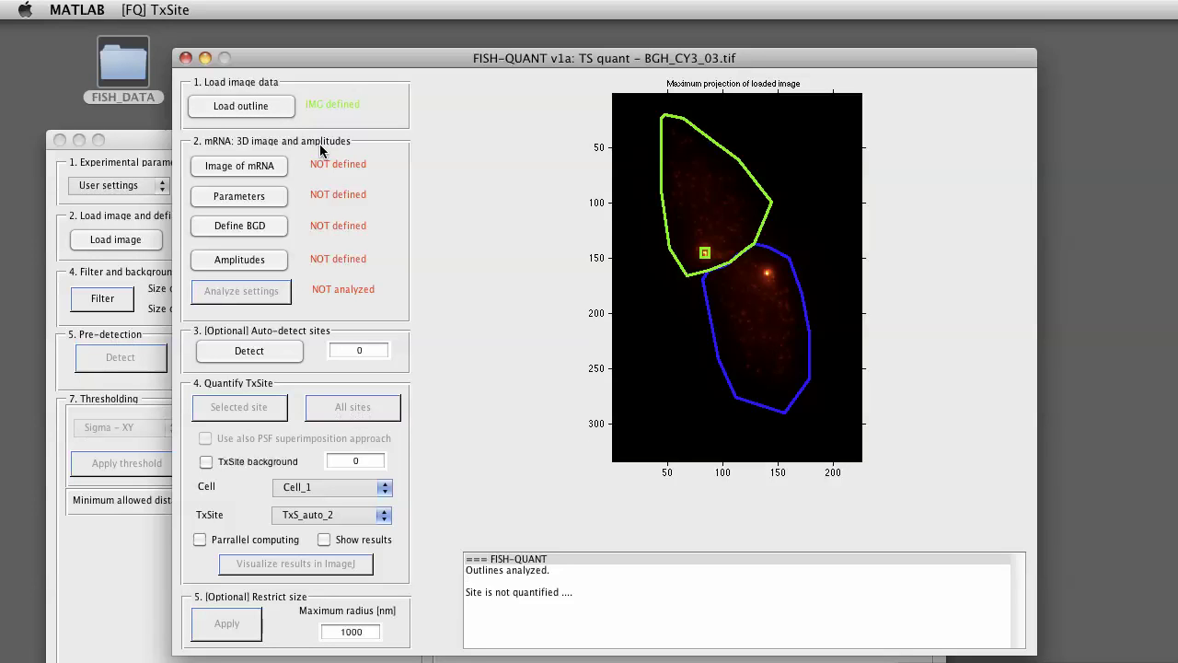
- Load mRNA_AVG_ns.tif as the averaged image of mRNA and accept the experimental parameters with oversampling 1 in XY and Z
left_click(264, 169)
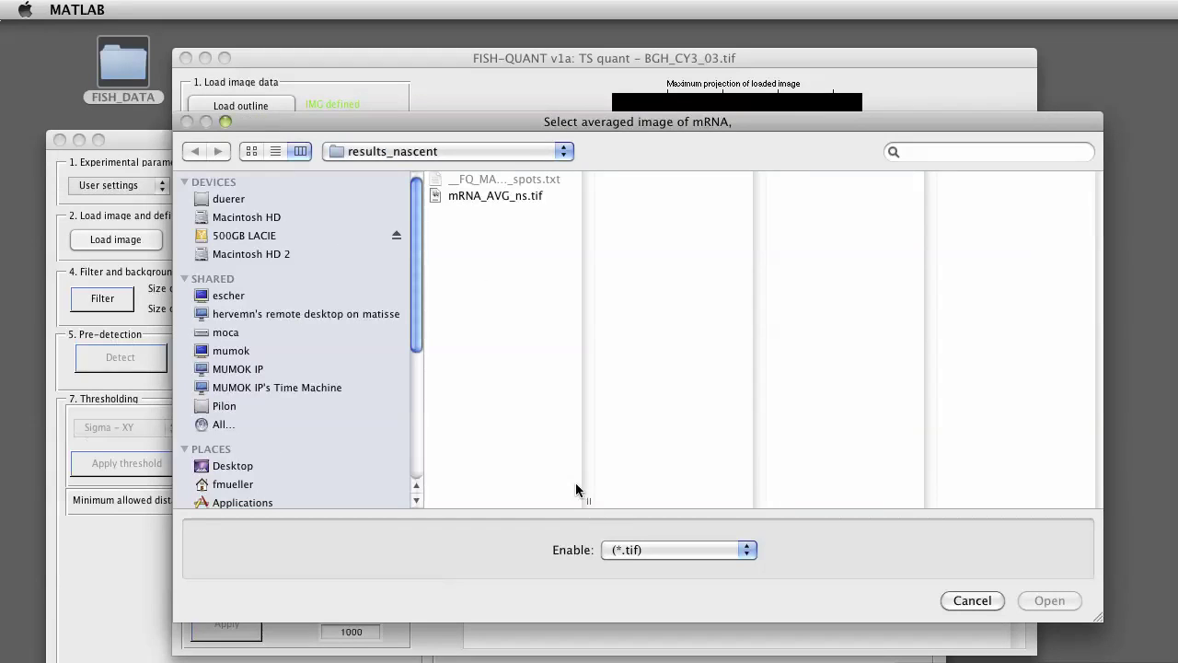
left_click_drag(588, 504, 668, 504)
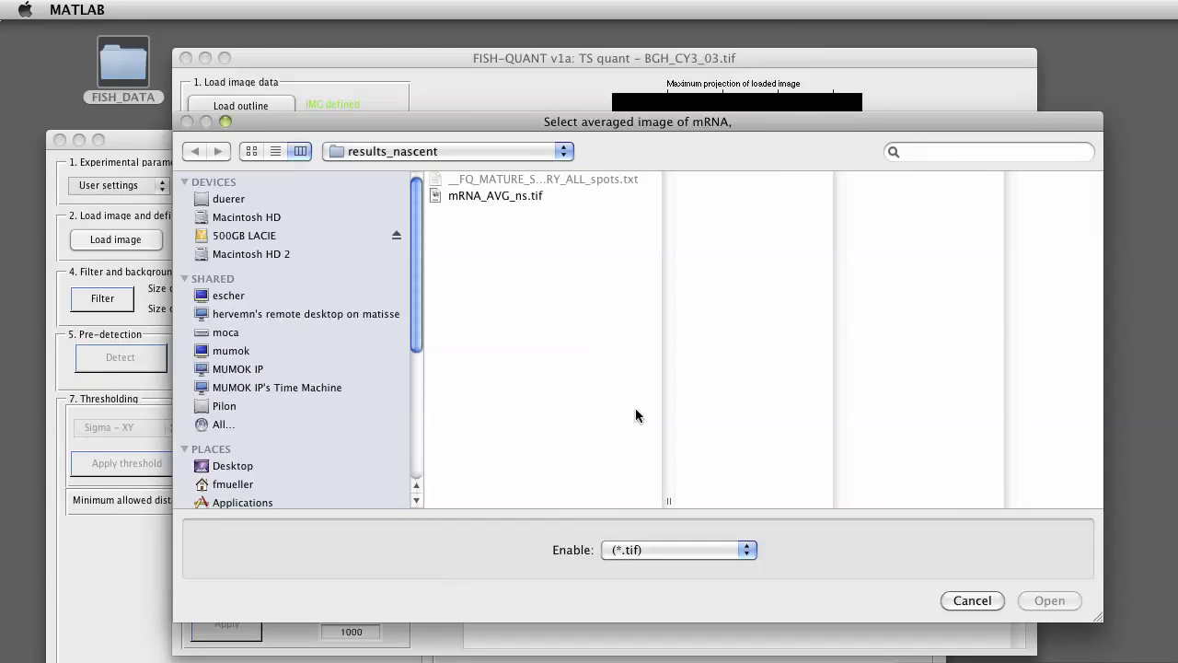
double_click(520, 195)
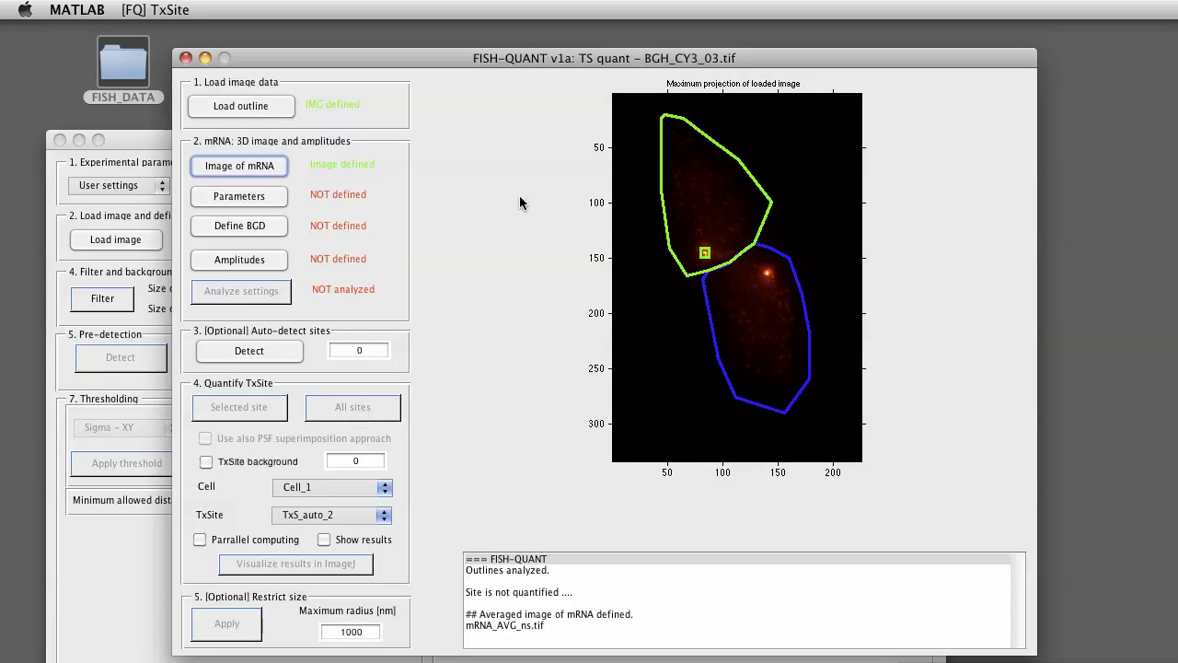
left_click(265, 197)
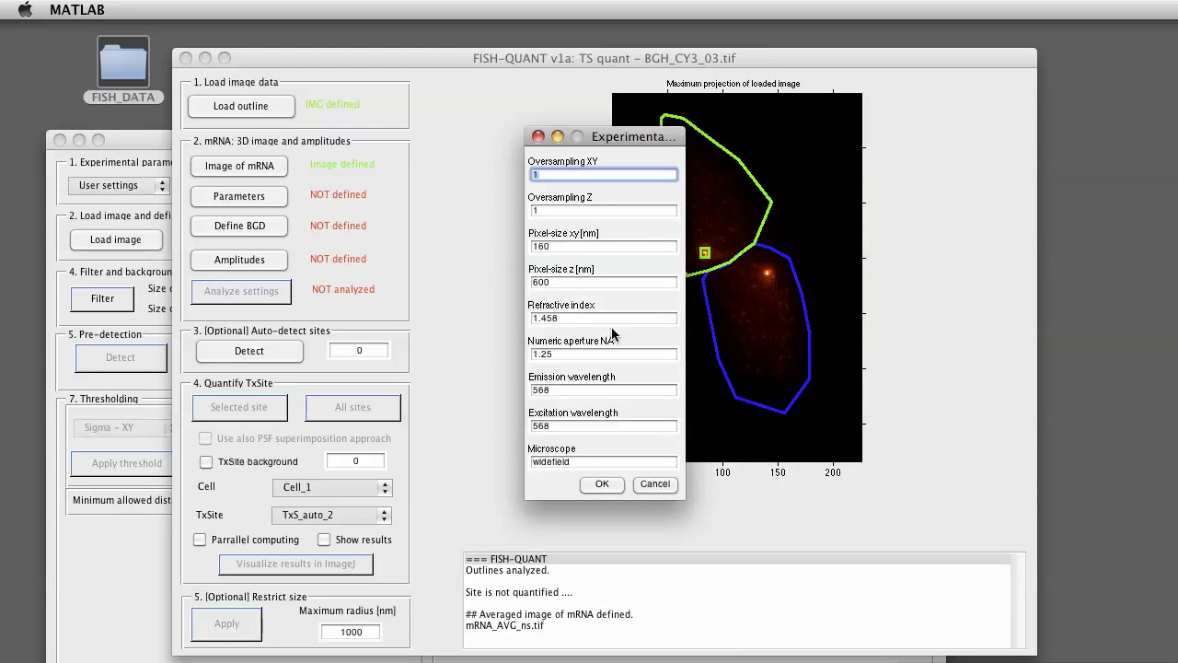
left_click(602, 485)
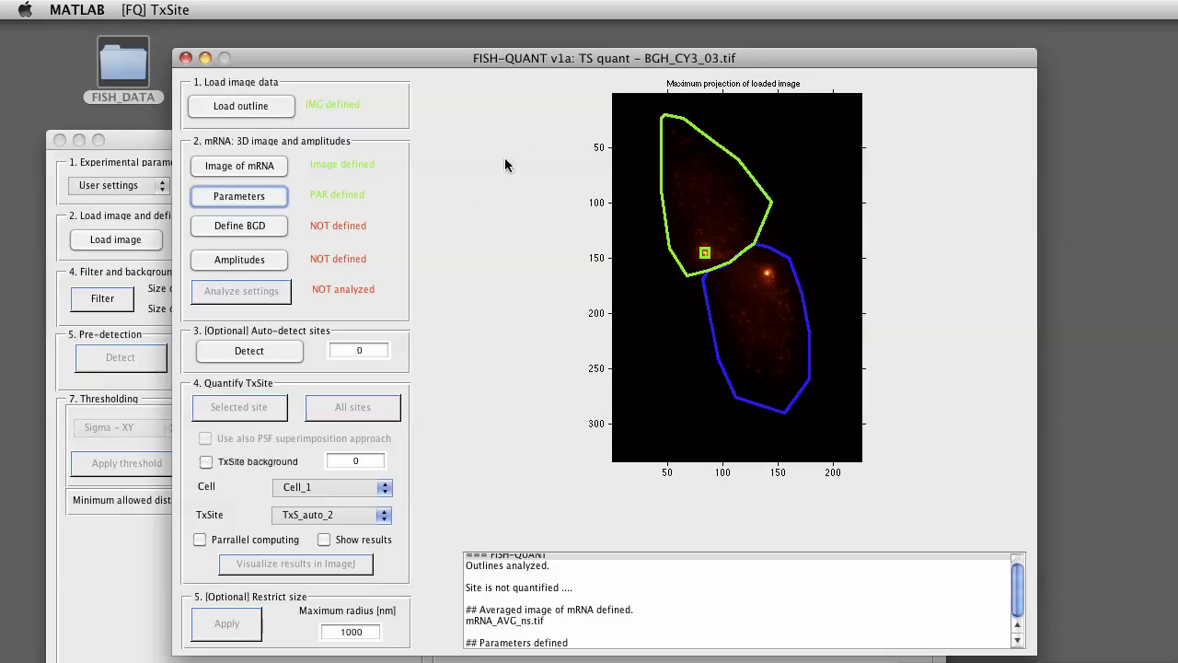
- Open mRNA_AVG_ns.tif from the results_nascent folder in ImageJ and enlarge it for inspection
left_click_drag(582, 59, 530, 157)
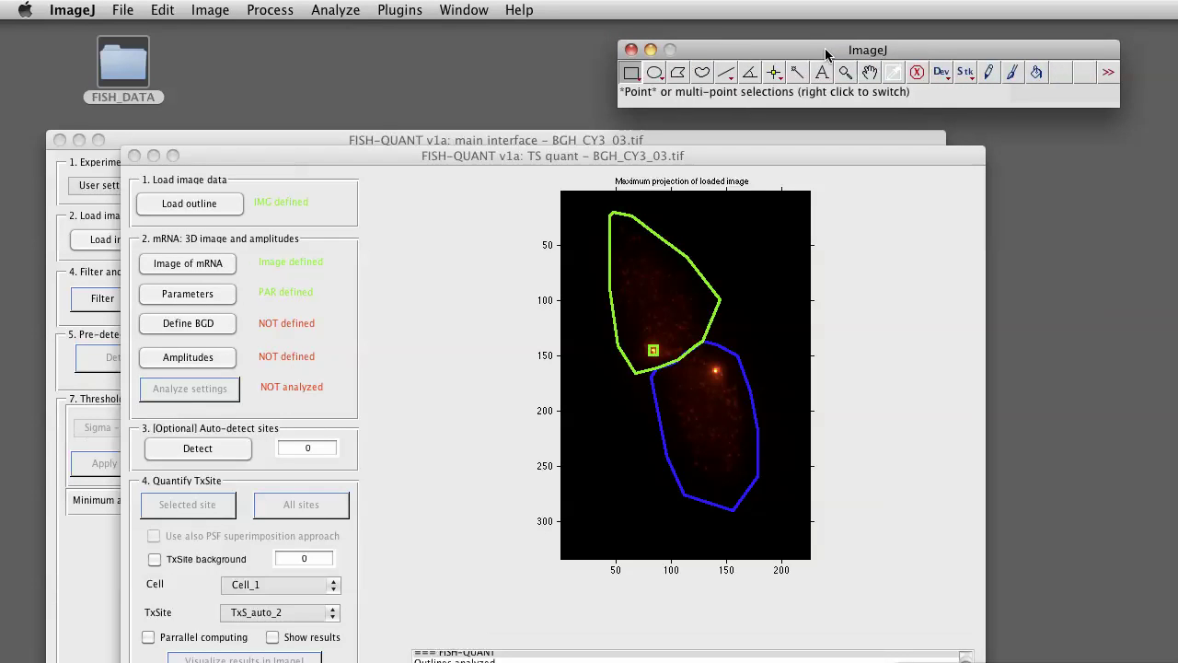
double_click(134, 73)
left_click_drag(571, 122, 550, 169)
left_click(543, 293)
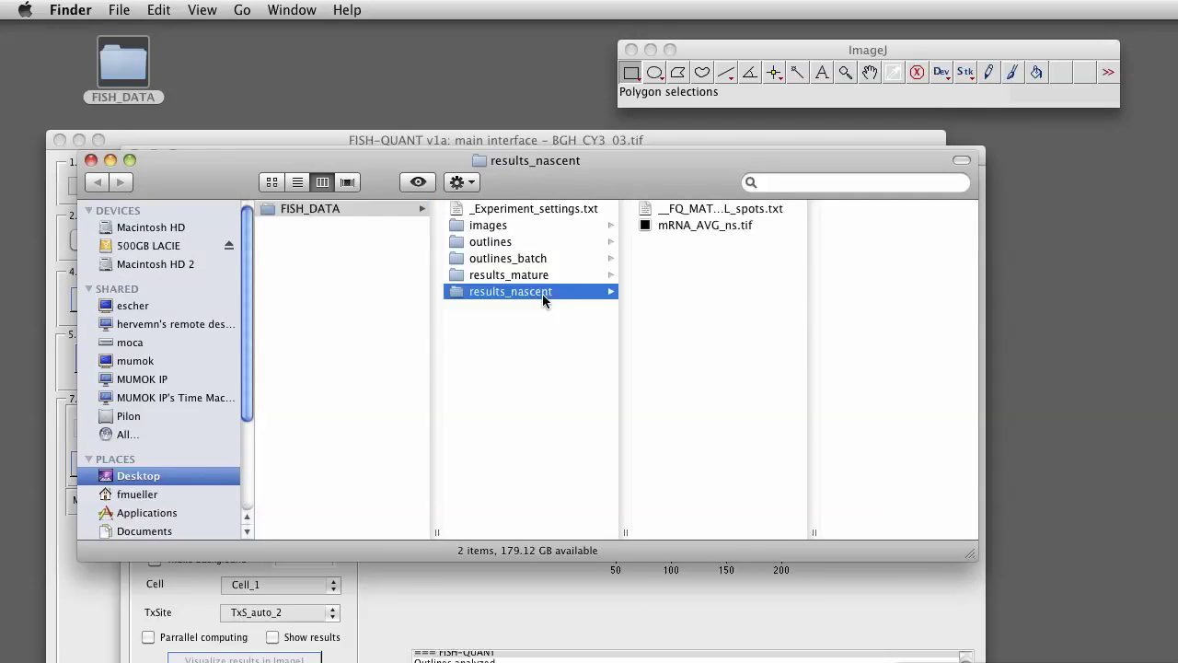
left_click_drag(706, 225, 753, 97)
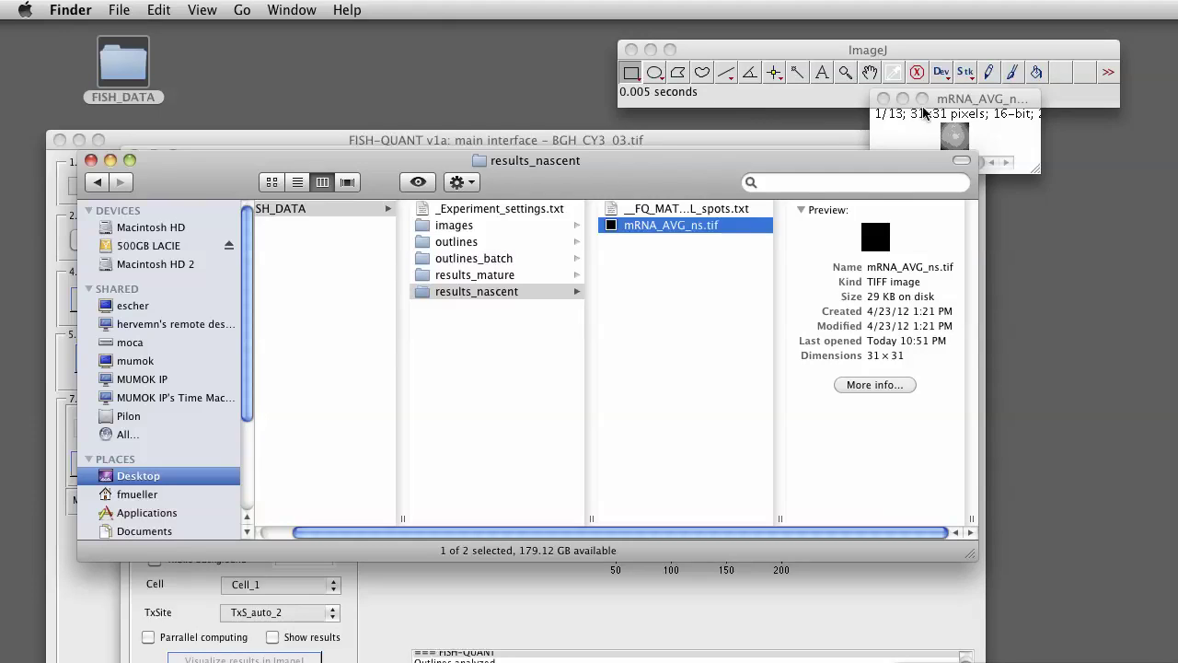
left_click_drag(948, 103, 505, 191)
key("plus")
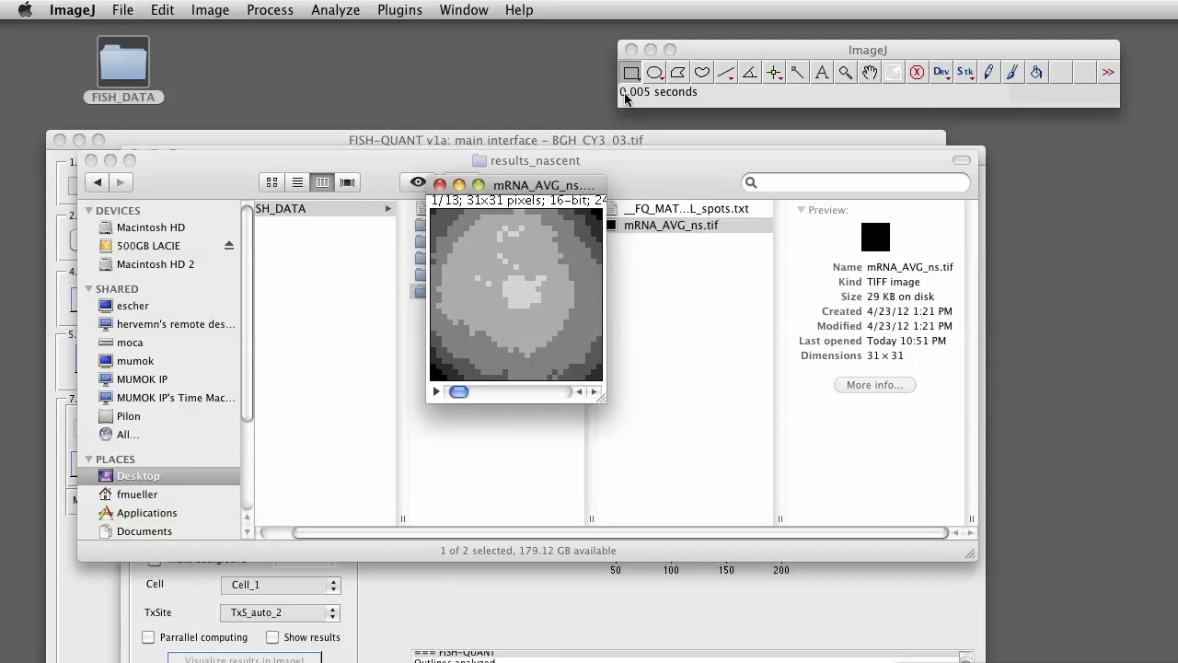
- Plot the Z-axis profile of a small rectangular selection in the averaged image's upper-left corner, discarding the previous measurements
left_click_drag(432, 209, 442, 221)
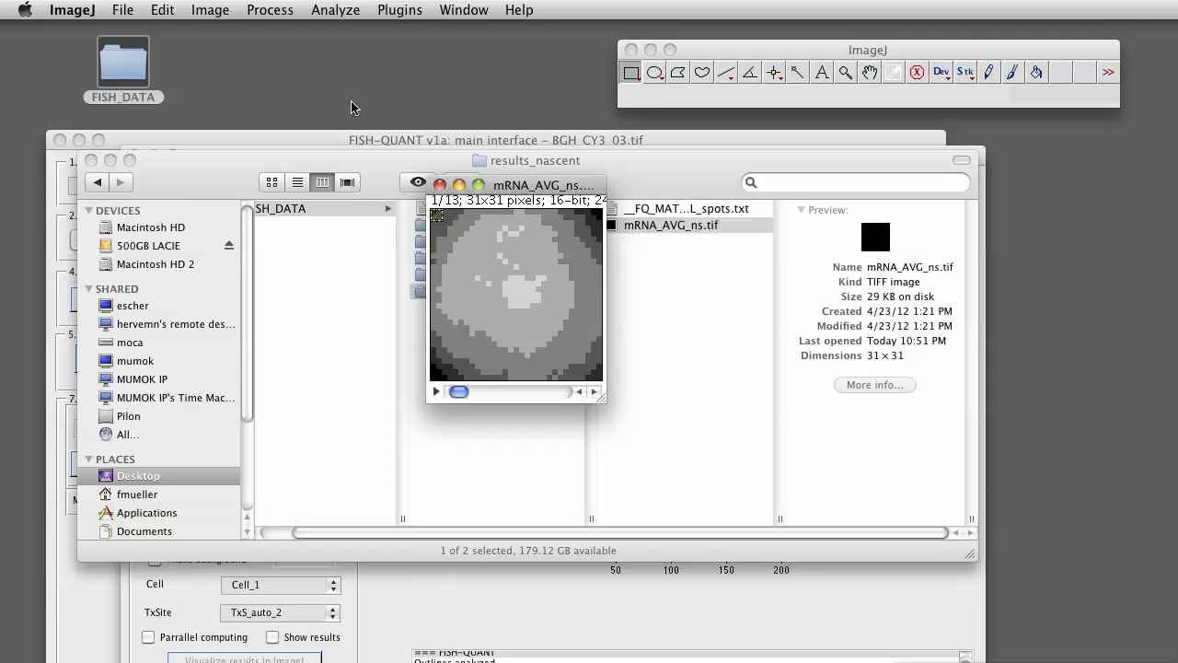
left_click(255, 13)
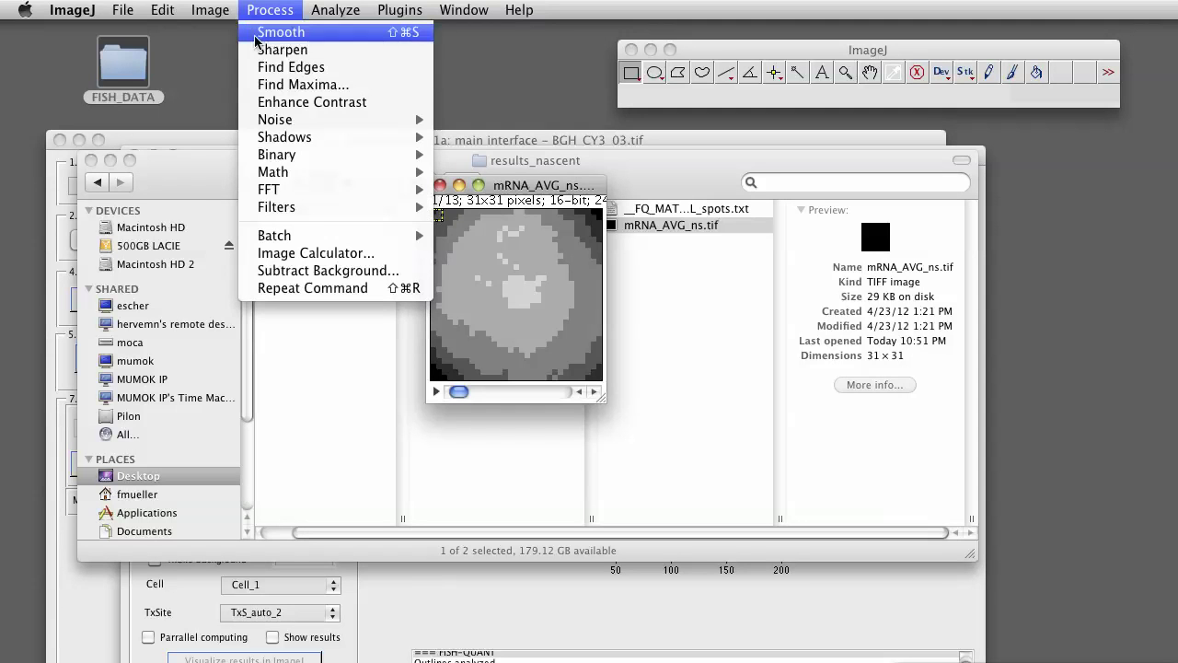
mouse_move(218, 11)
mouse_move(235, 131)
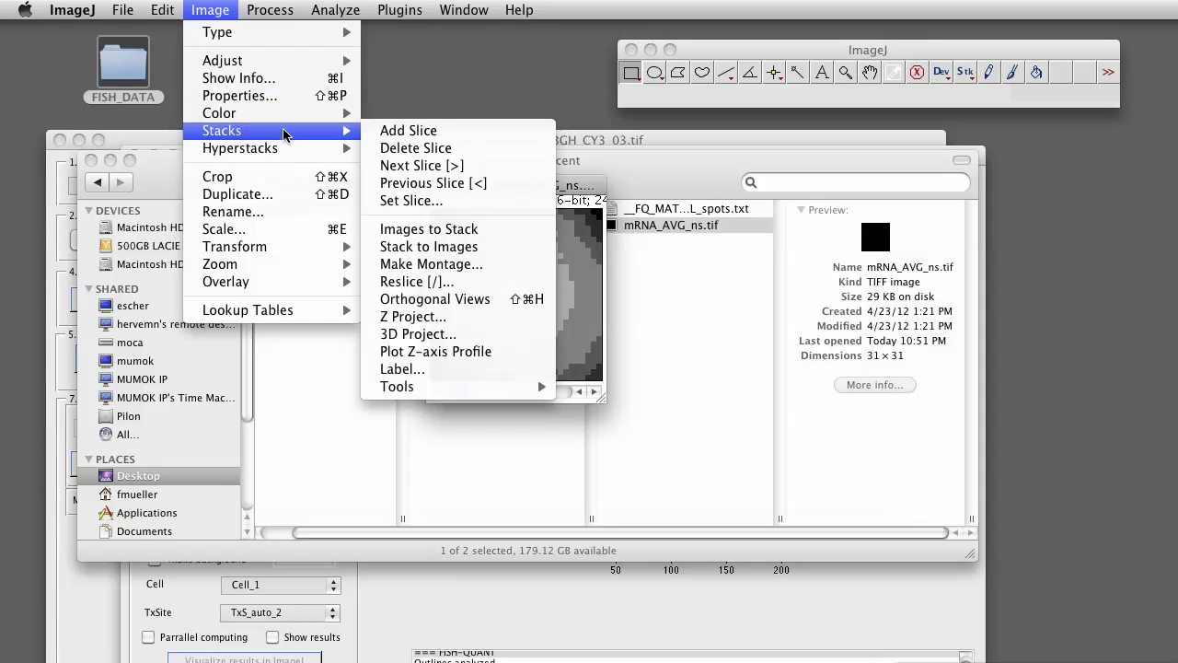
left_click(440, 356)
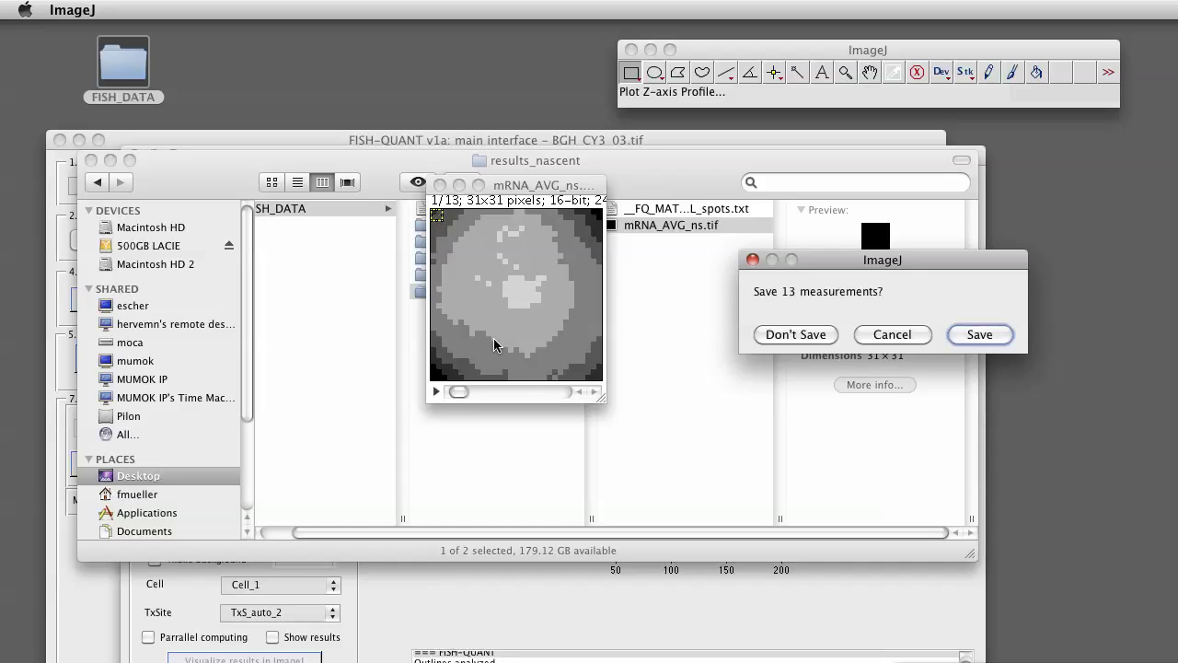
left_click(826, 338)
left_click_drag(851, 221, 507, 187)
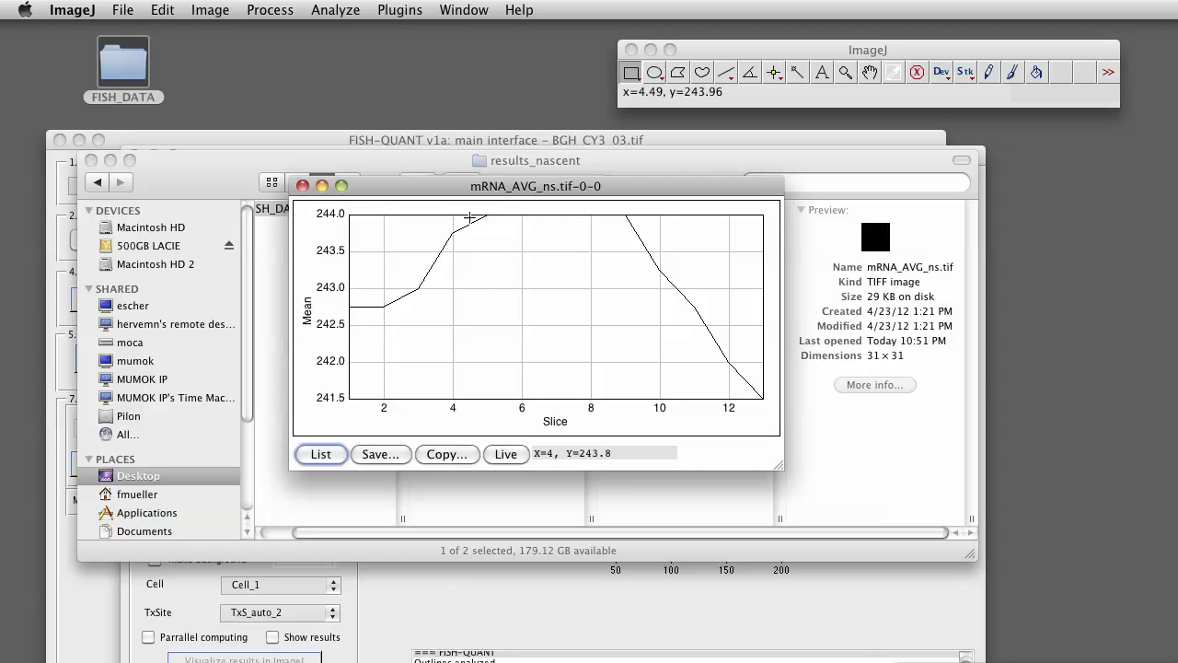
- Close the Z-axis profile plot, the averaged mRNA image and the results_nascent folder window
left_click(302, 186)
left_click(440, 185)
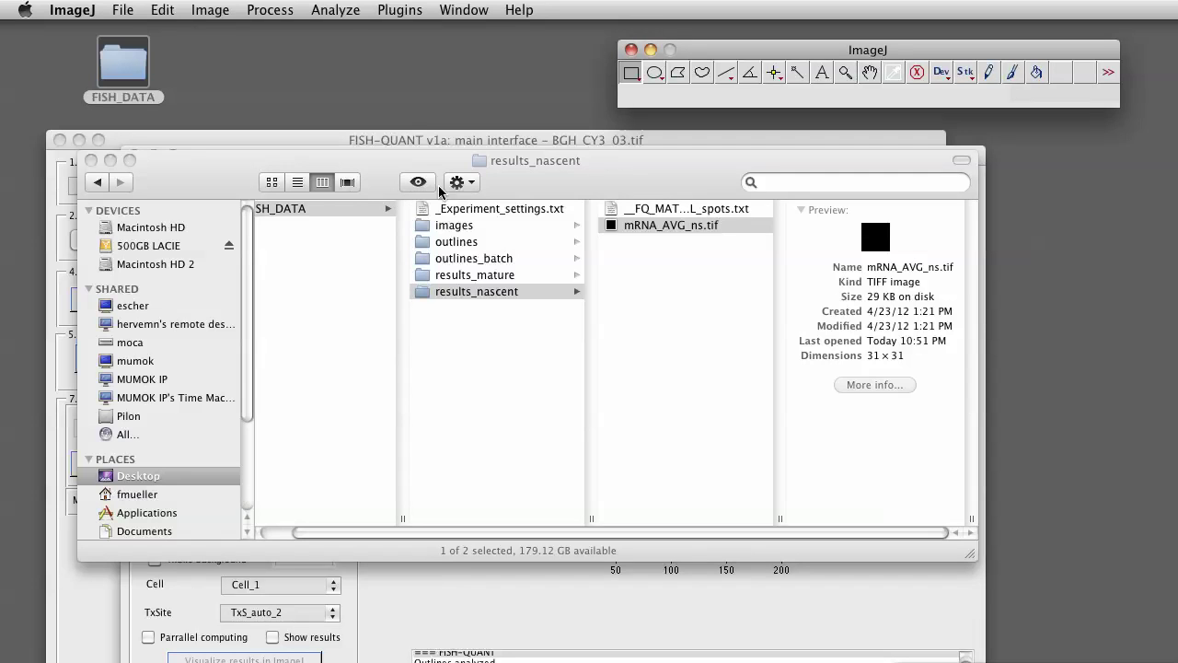
left_click(90, 160)
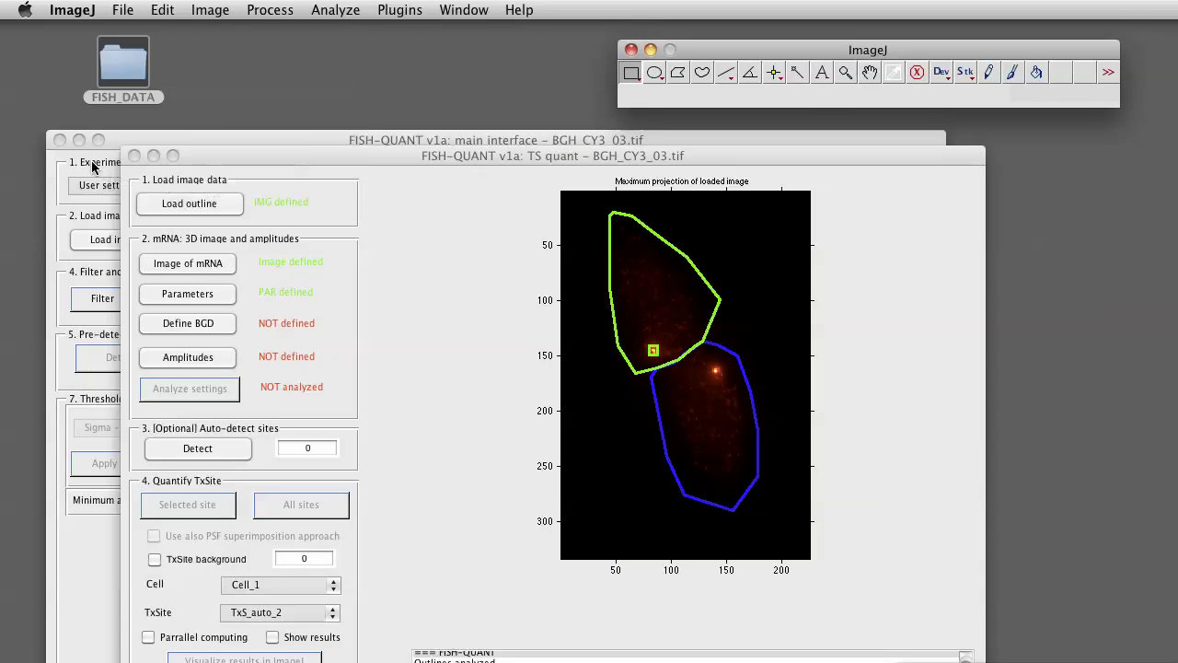
- Return to the TS quant window in FISH-QUANT and define the mRNA image background as a scalar of 244
left_click_drag(363, 152, 383, 50)
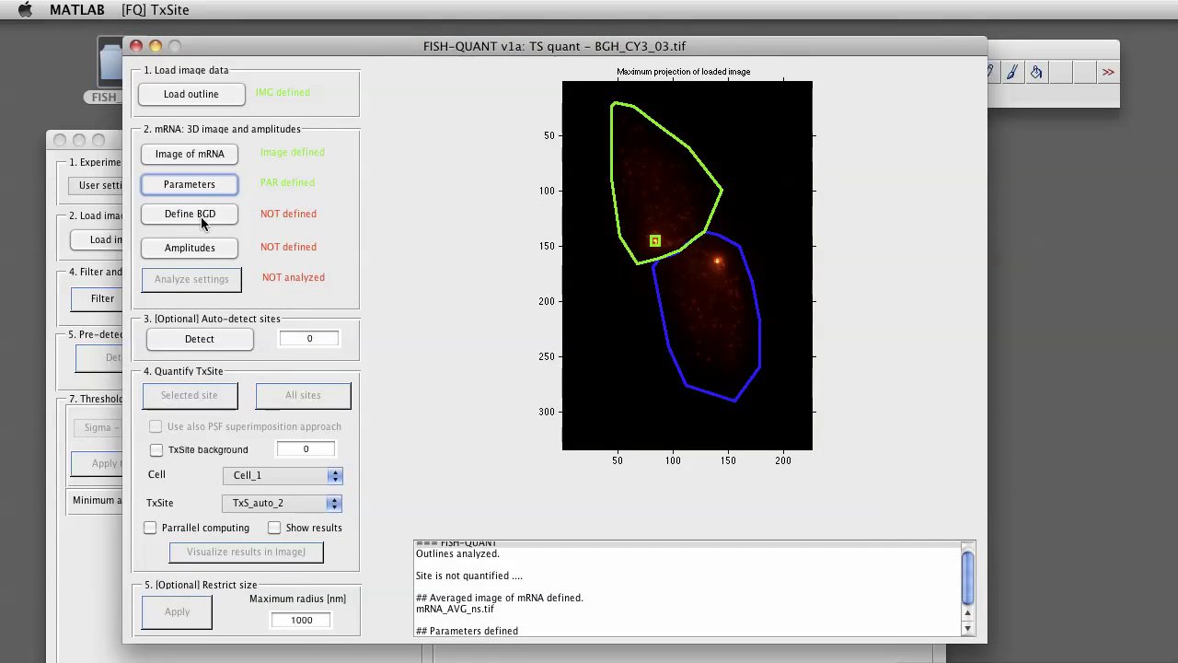
left_click(200, 217)
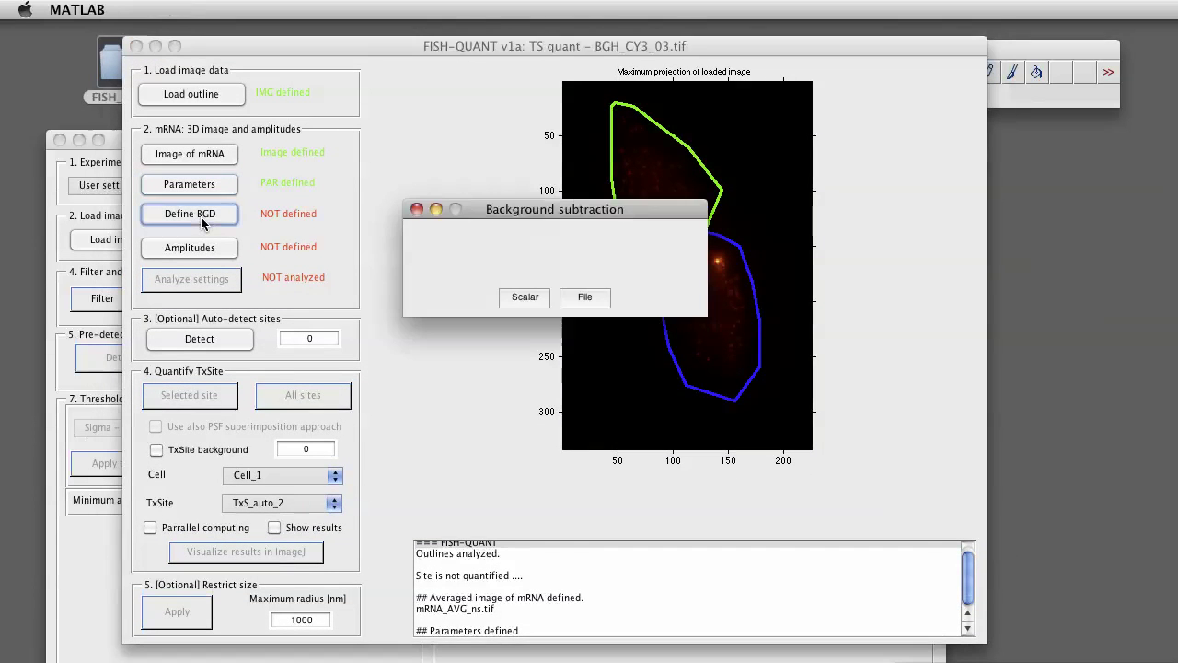
left_click(527, 297)
type("244")
left_click(552, 281)
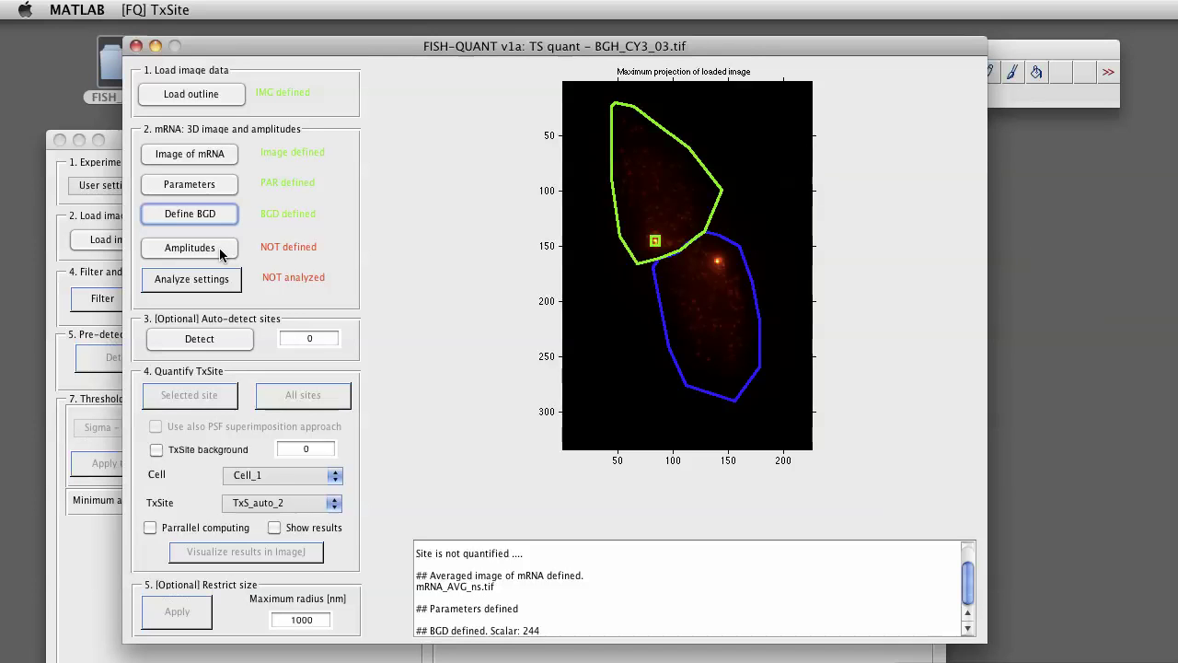
- Define the mRNA amplitudes from the file __FQ_MATURE_SUMMARY_ALL_spots.txt and analyze the averaged mRNA image with these settings
left_click(190, 248)
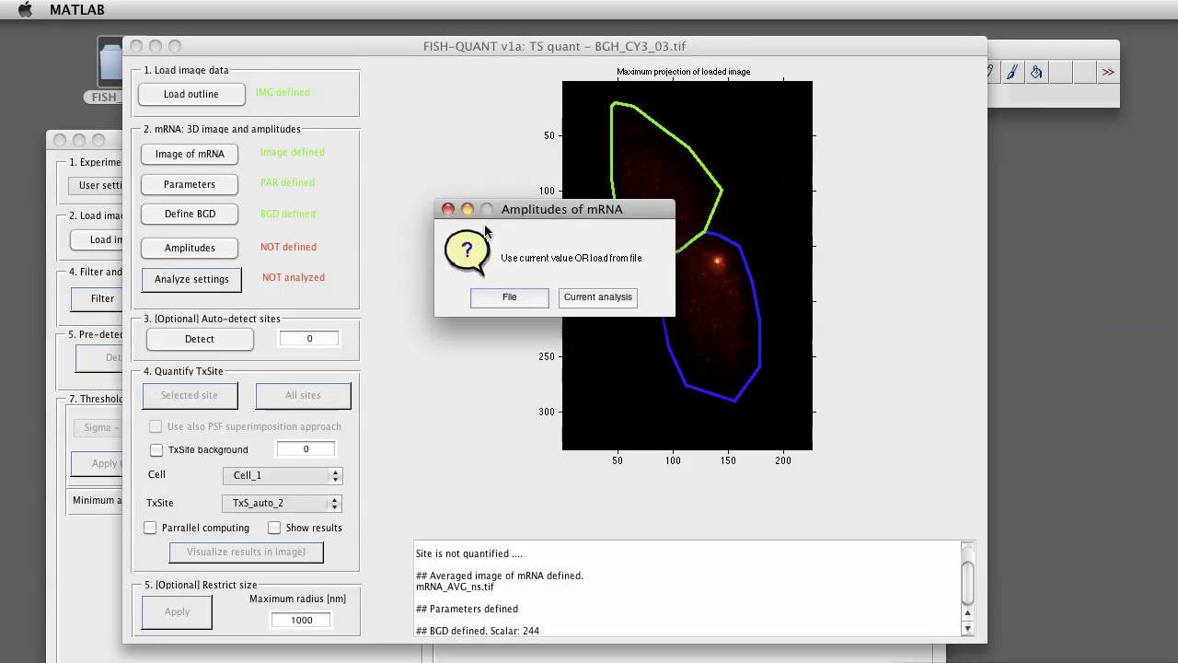
left_click(521, 299)
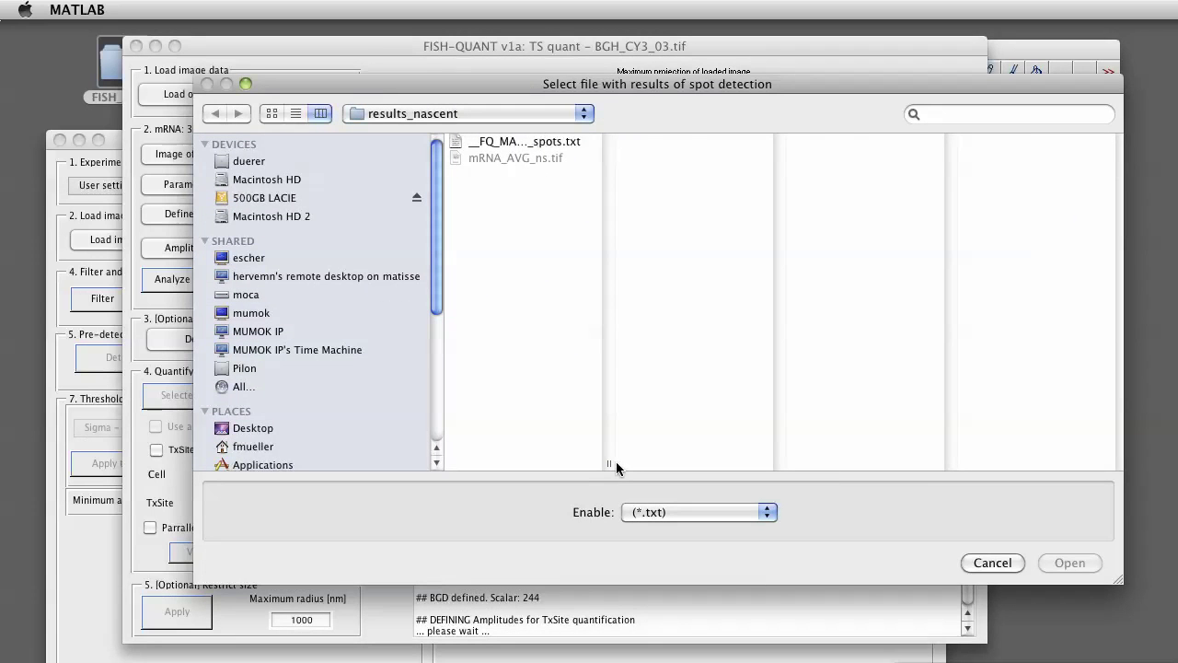
left_click_drag(610, 464, 793, 428)
double_click(637, 140)
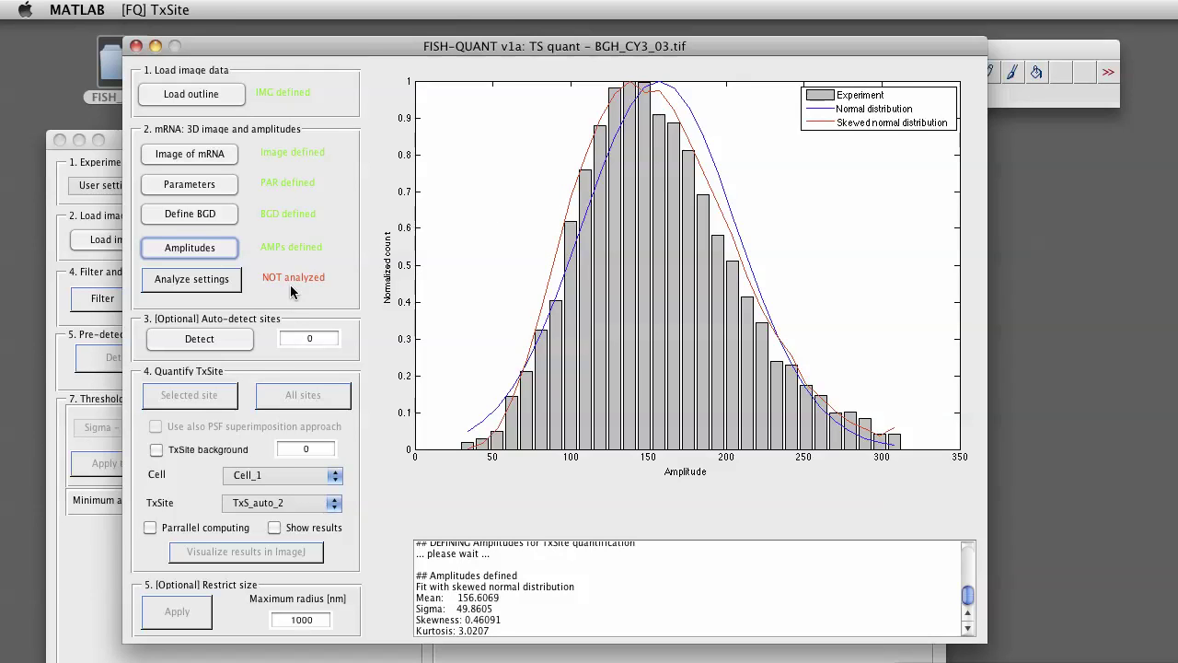
left_click(216, 287)
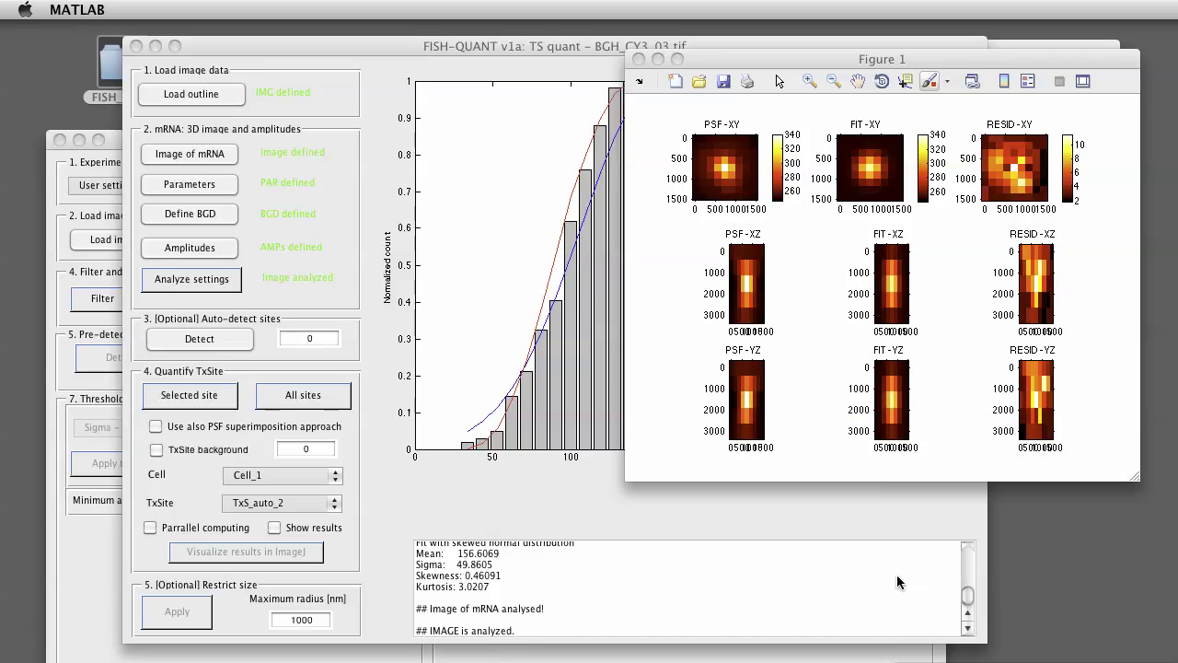
- Close the figure showing the PSF, fit and residual images, and reposition the TS quant window on the desktop
left_click_drag(892, 61, 615, 110)
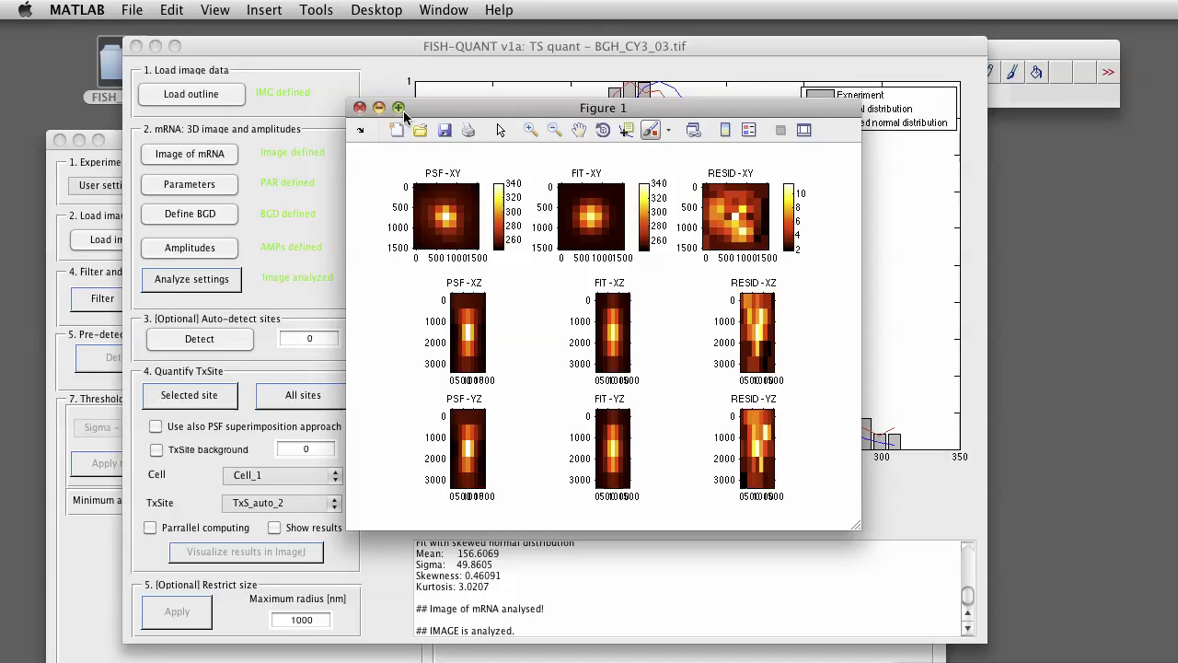
left_click(360, 108)
mouse_move(514, 48)
left_mouse_down()
mouse_move(479, 44)
mouse_move(528, 44)
left_mouse_up()
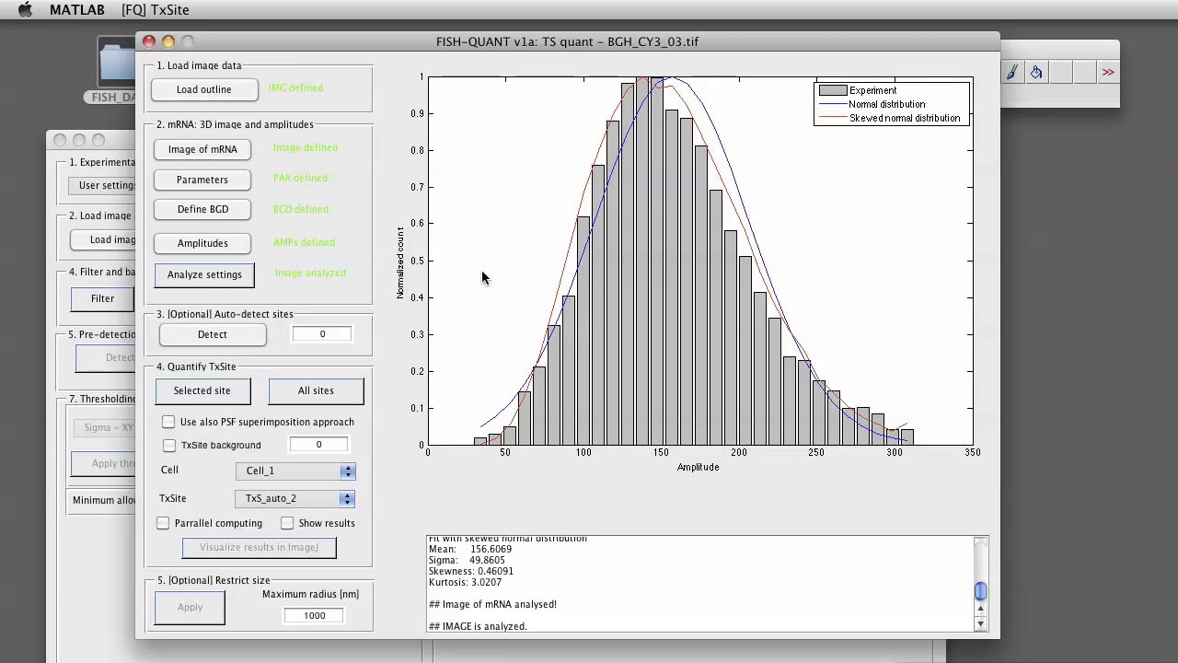
left_click_drag(497, 46, 496, 57)
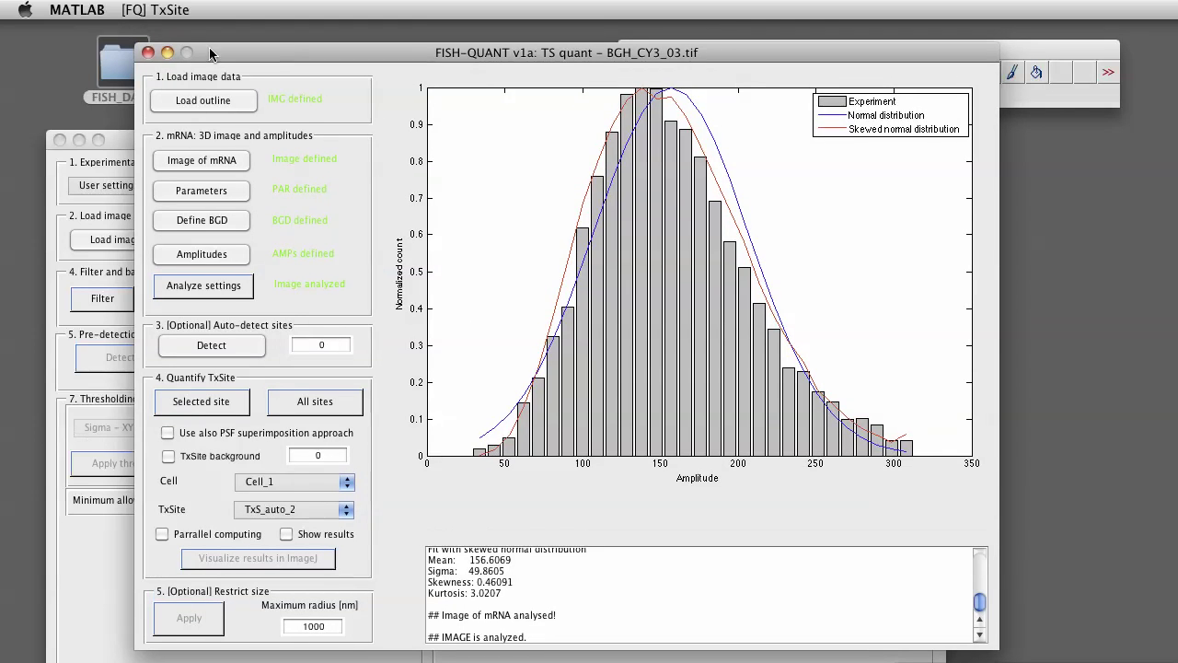
- Save the transcription site quantification settings as BGH_CY3_03__settings_NASCENT.txt in the results_nascent folder
left_click(164, 9)
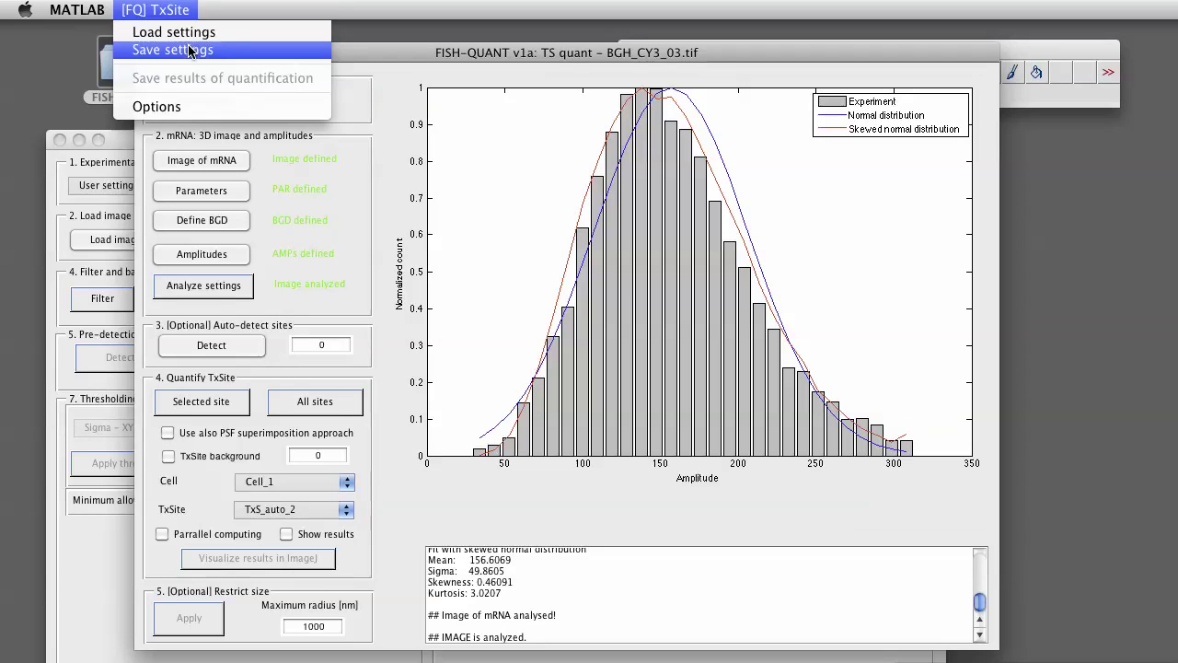
left_click(188, 51)
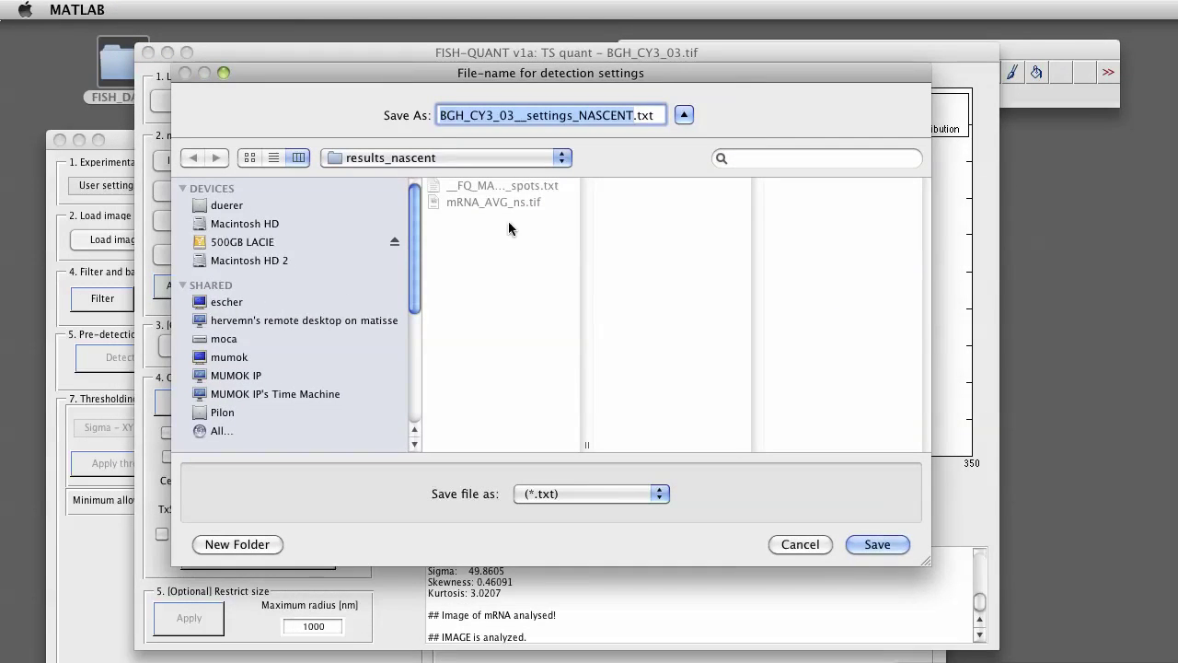
left_click(876, 544)
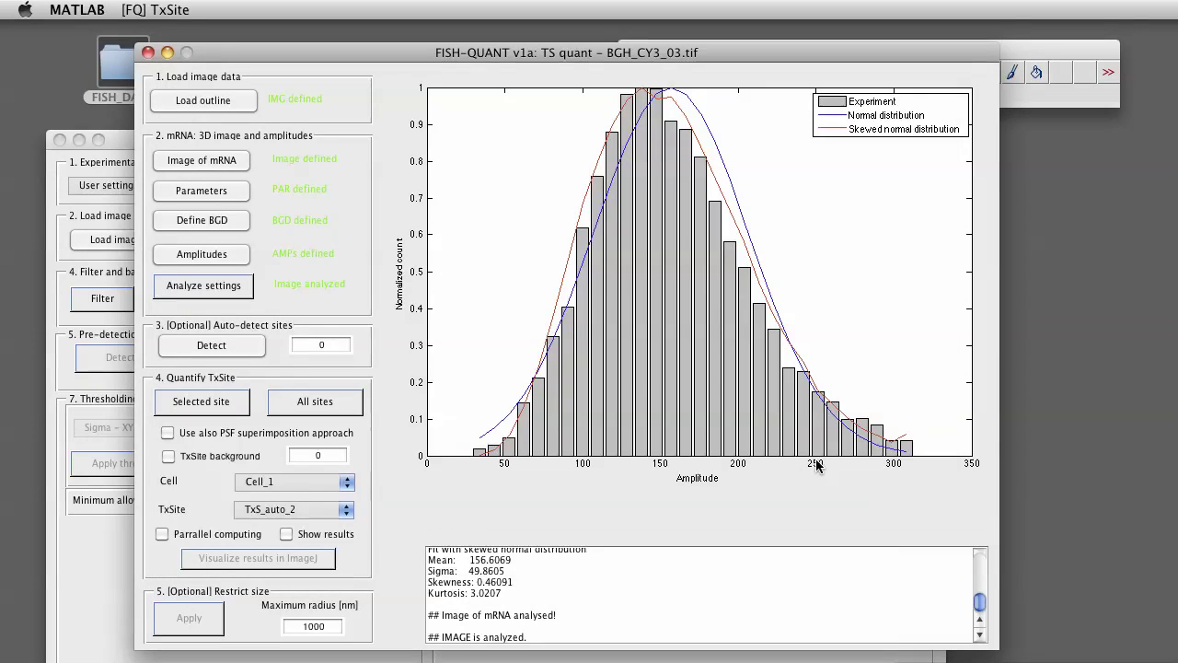